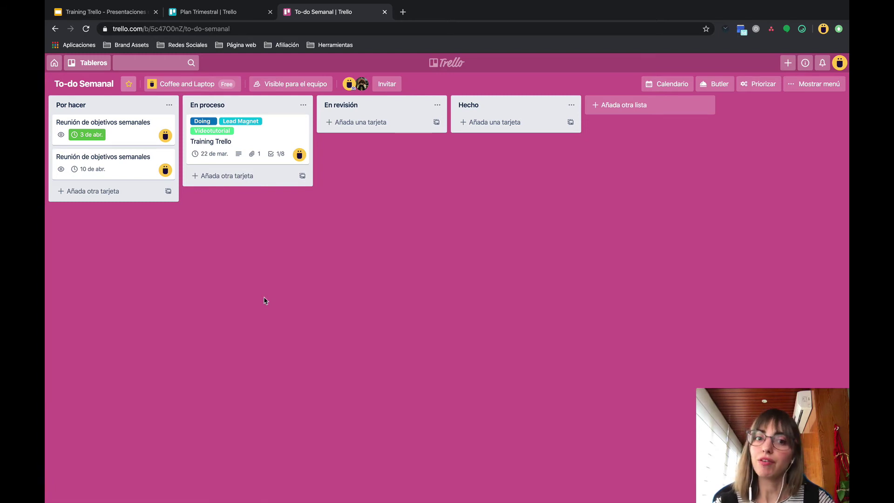
Step: Open the Training Trello card in the En proceso list and highlight its full title in edit mode, leaving the text as is
left_click(254, 132)
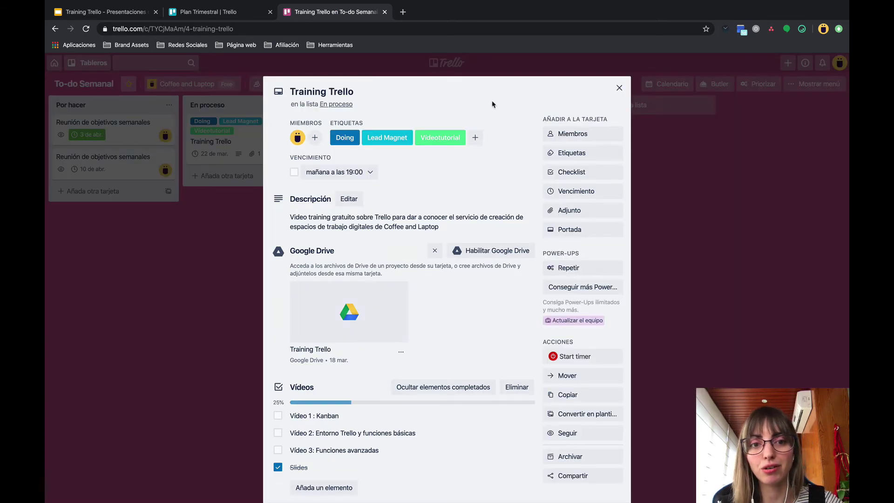
left_click(355, 89)
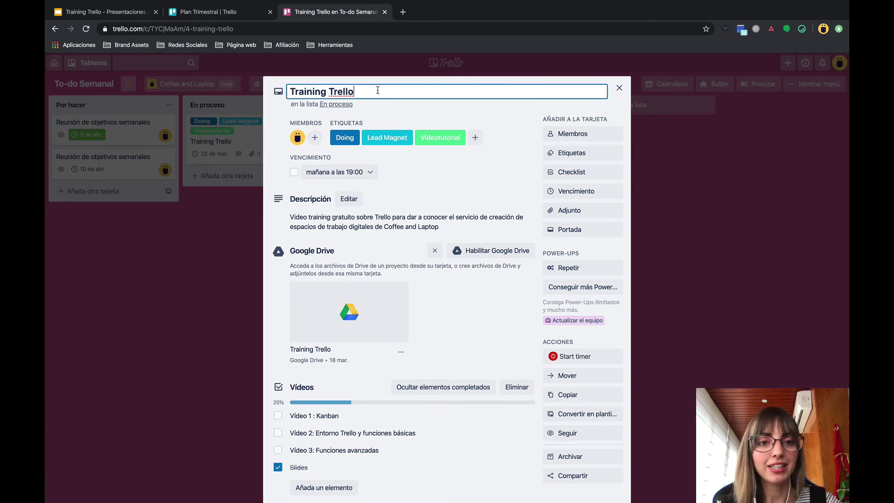
key("shift+Left")
key("shift+Left")
key("shift+Left")
key("shift+Left")
key("shift+Left")
key("shift+Left")
key("shift+Left")
key("shift+Left")
key("shift+Left")
key("shift+Left")
key("shift+Left")
key("shift+Left")
key("shift+Left")
key("shift+Left")
key("shift+Left")
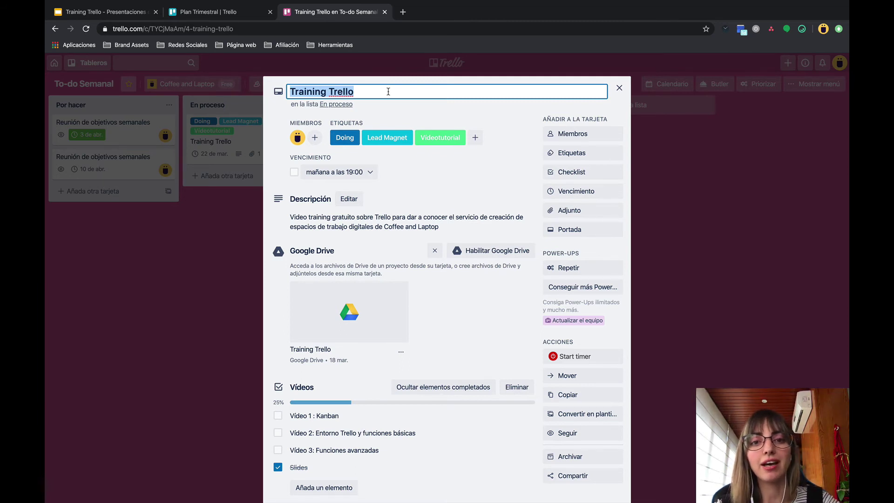
left_click(495, 120)
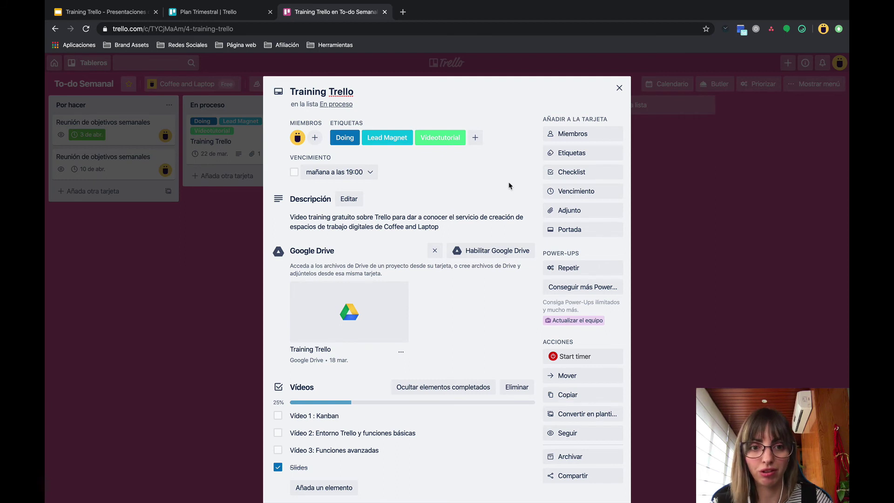
Step: Examine the card's due date settings and the available reminder options, and close them without saving
left_click(370, 173)
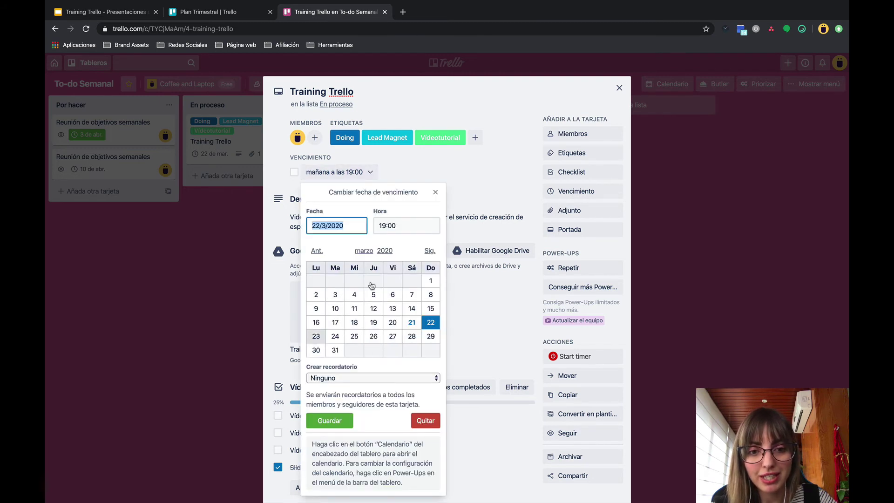
left_click(357, 379)
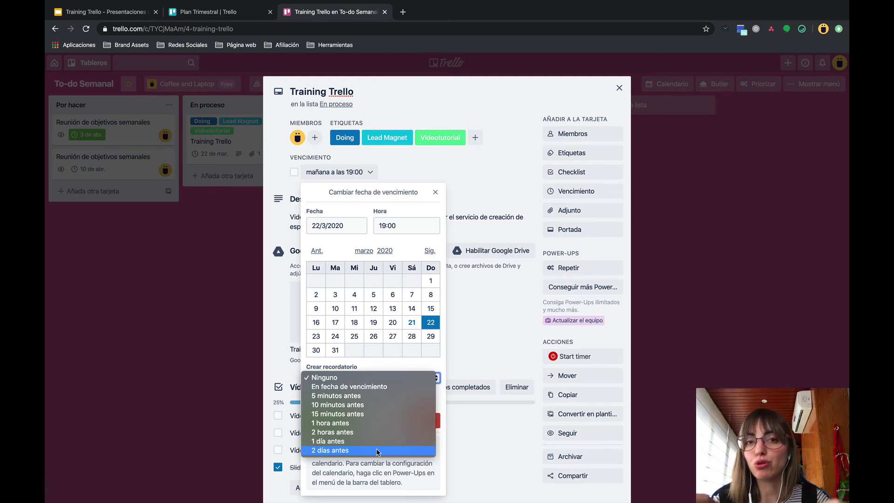
left_click(435, 196)
left_click(436, 193)
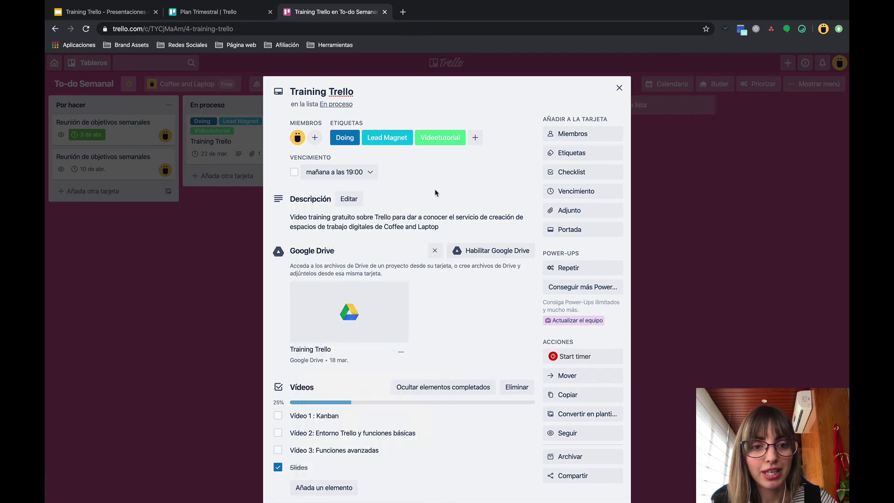
Step: Open the card's description for editing and leave the editor without changing the text
left_click(446, 223)
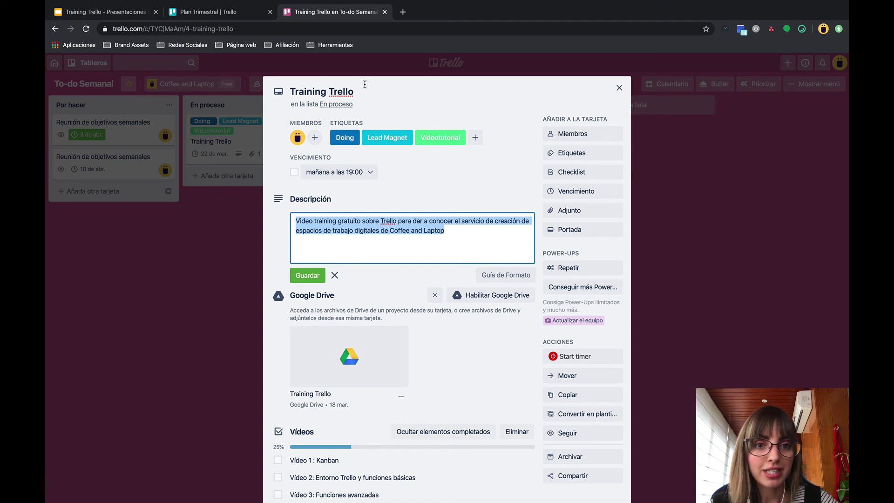
left_click(449, 231)
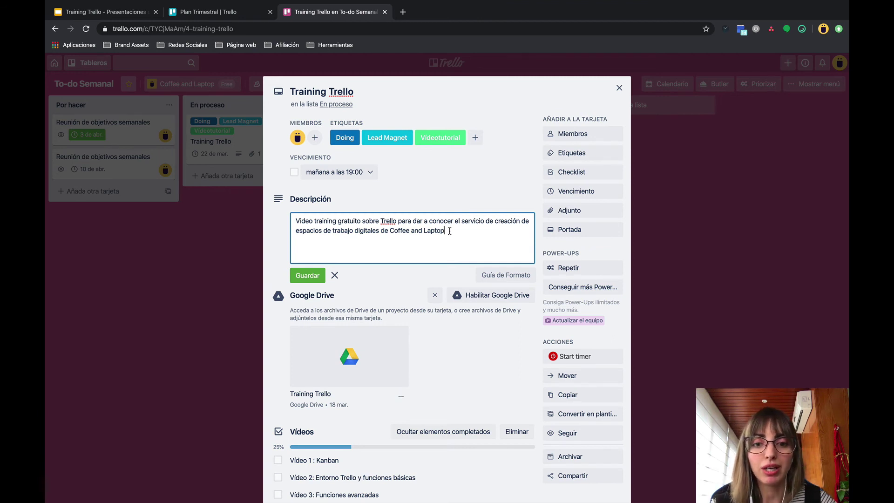
left_click(494, 166)
Step: Review the card's Vídeos, Embudo and Promoción checklists, including their items and progress bars
scroll(466, 166, "down", 5)
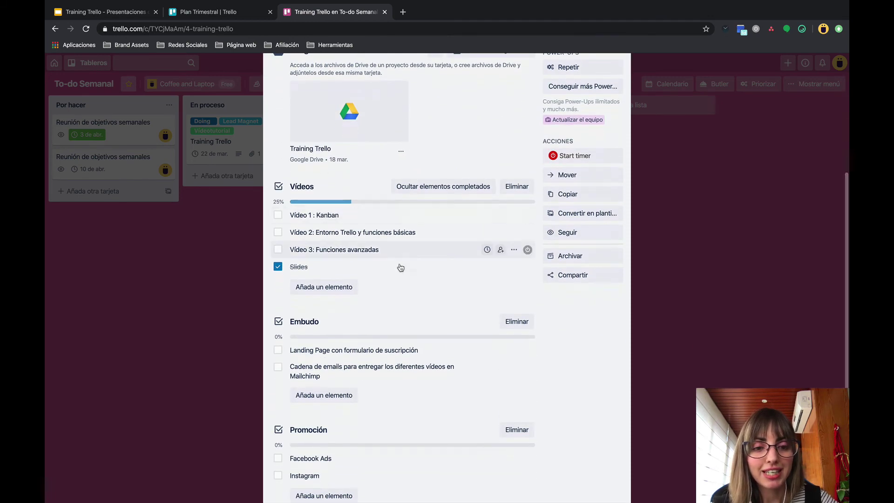
scroll(443, 265, "down", 1)
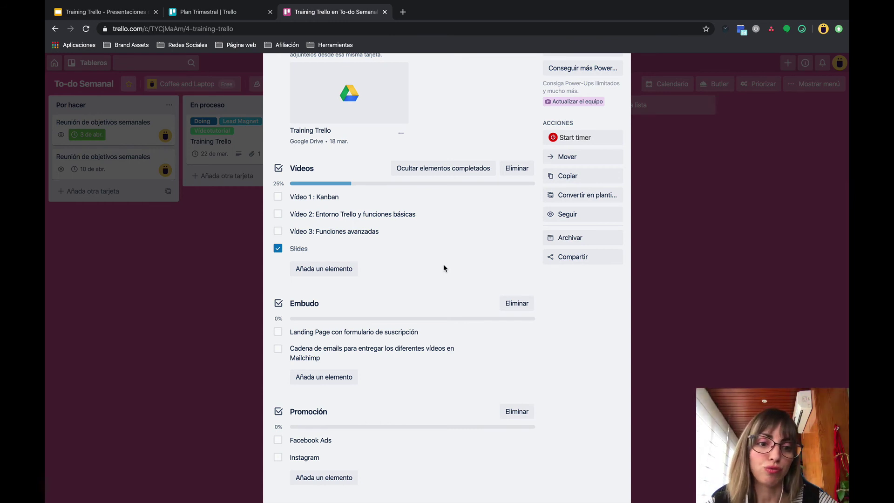
scroll(443, 268, "down", 1)
scroll(364, 157, "up", 3)
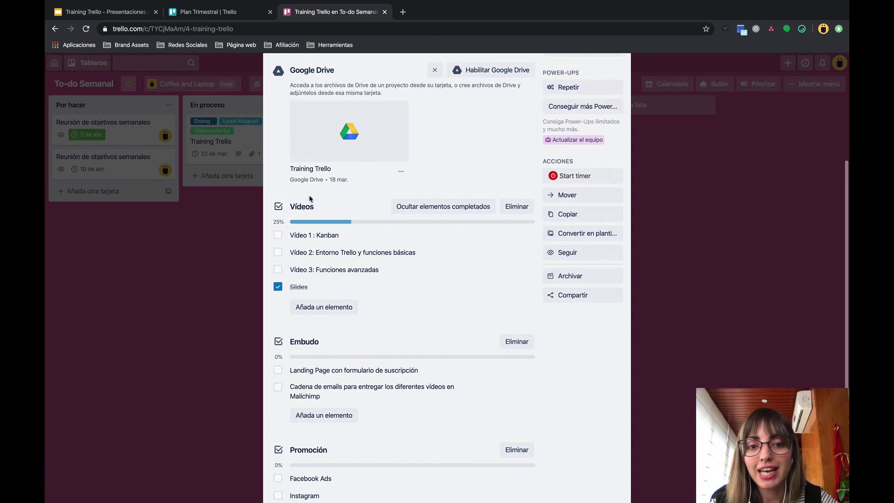
scroll(426, 319, "down", 1)
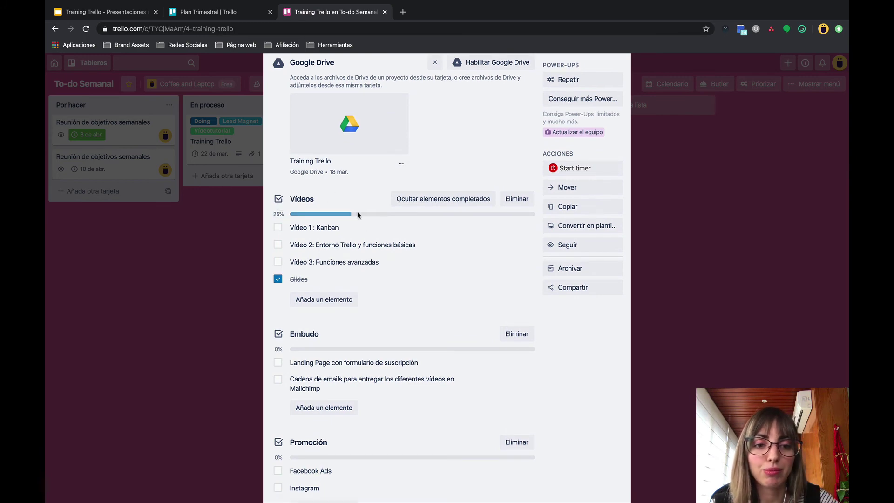
scroll(364, 279, "down", 5)
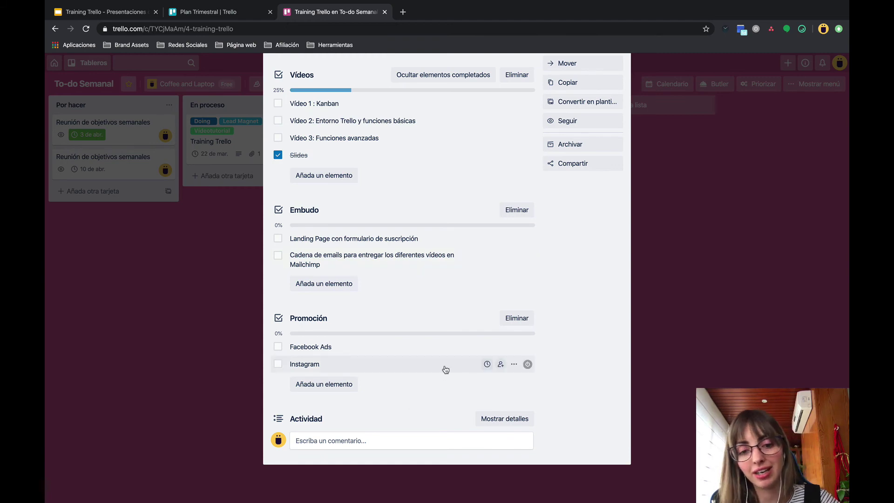
scroll(379, 214, "up", 3)
scroll(380, 210, "up", 4)
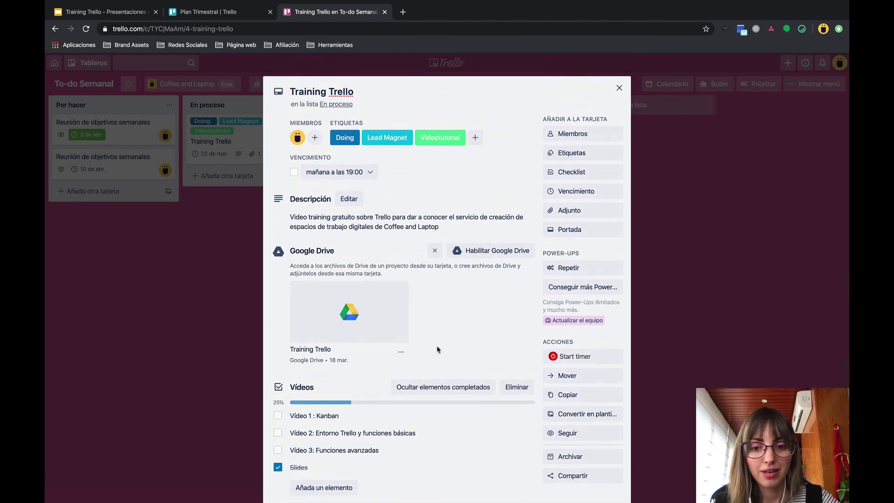
Step: Check which sources the card offers for attachments, and dismiss the list without attaching anything
left_click(606, 213)
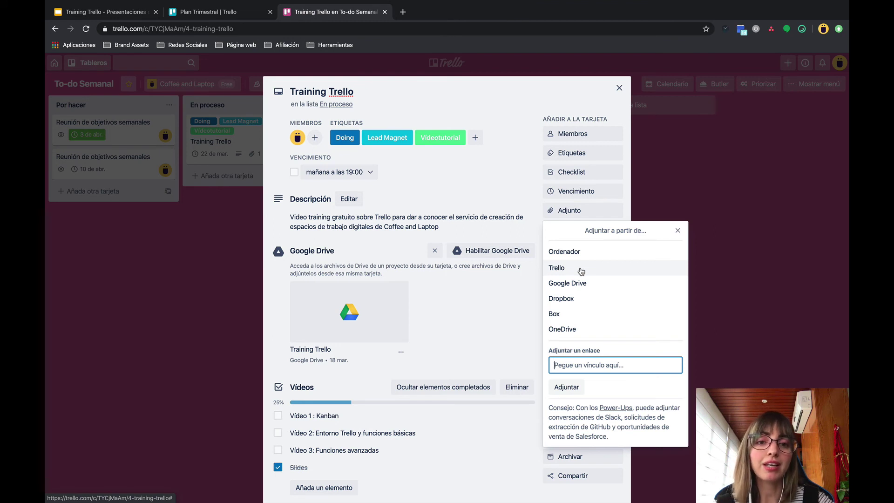
left_click(679, 231)
Step: Look over the card's available actions, such as Seguir, and close the card to return to the To-do Semanal board
scroll(511, 193, "down", 3)
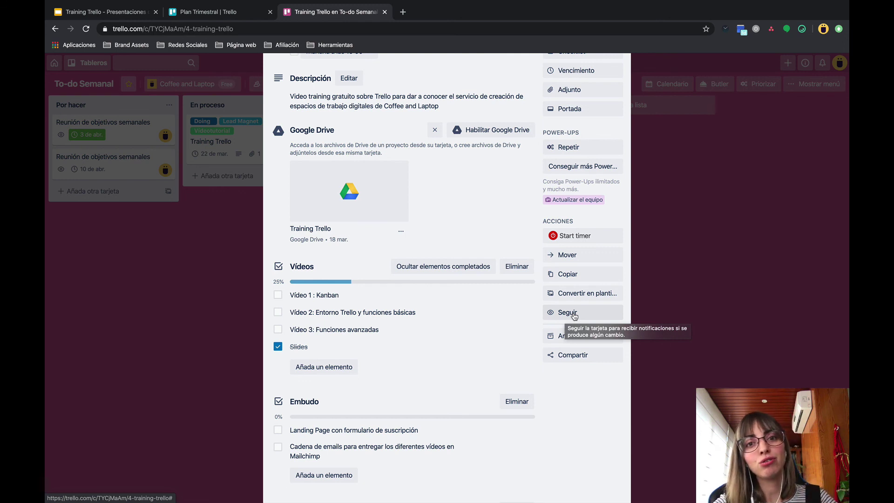
scroll(574, 316, "up", 1)
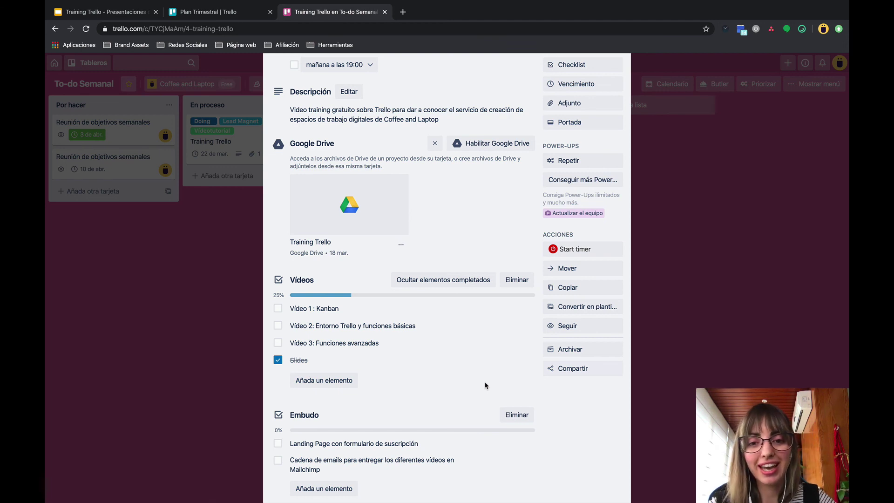
mouse_move(500, 349)
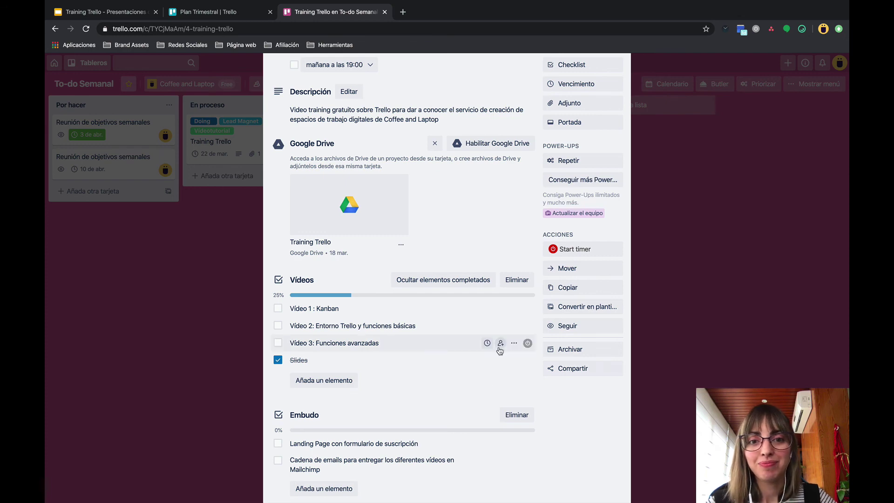
scroll(587, 419, "up", 3)
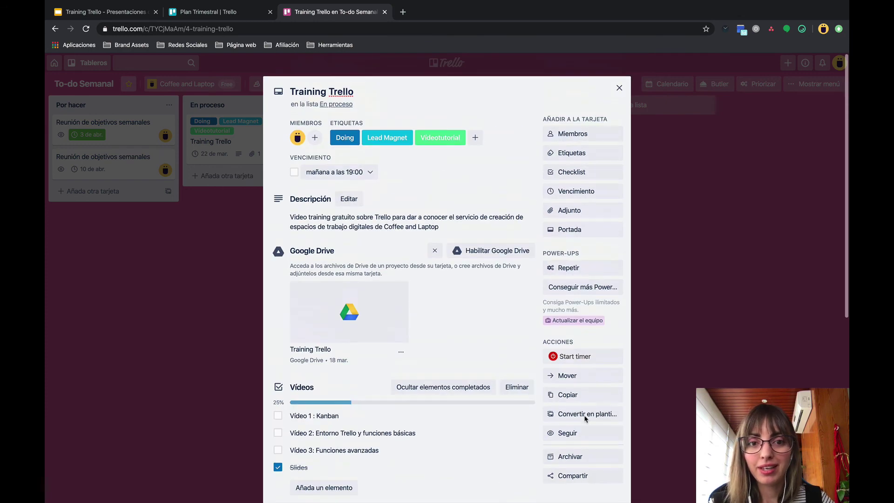
left_click(619, 89)
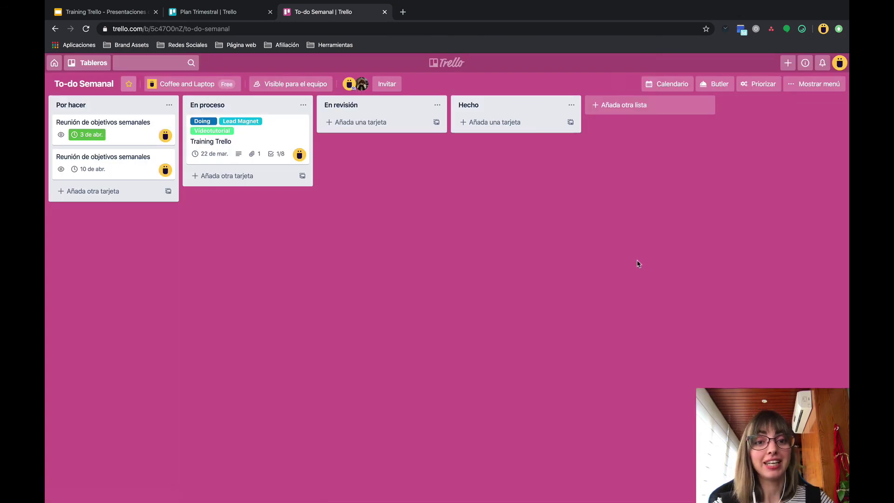